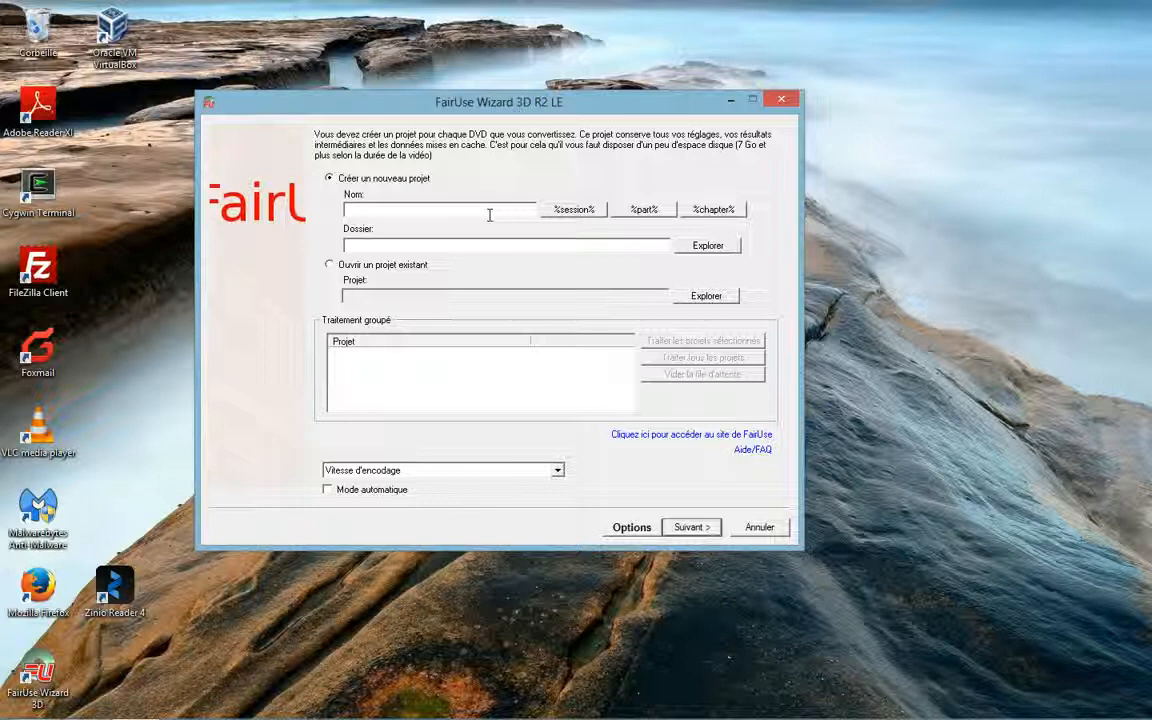
- Name the new project liloetstich2 and set its folder to d:\copiedvd
text(film)
text(etstich)
text(2)
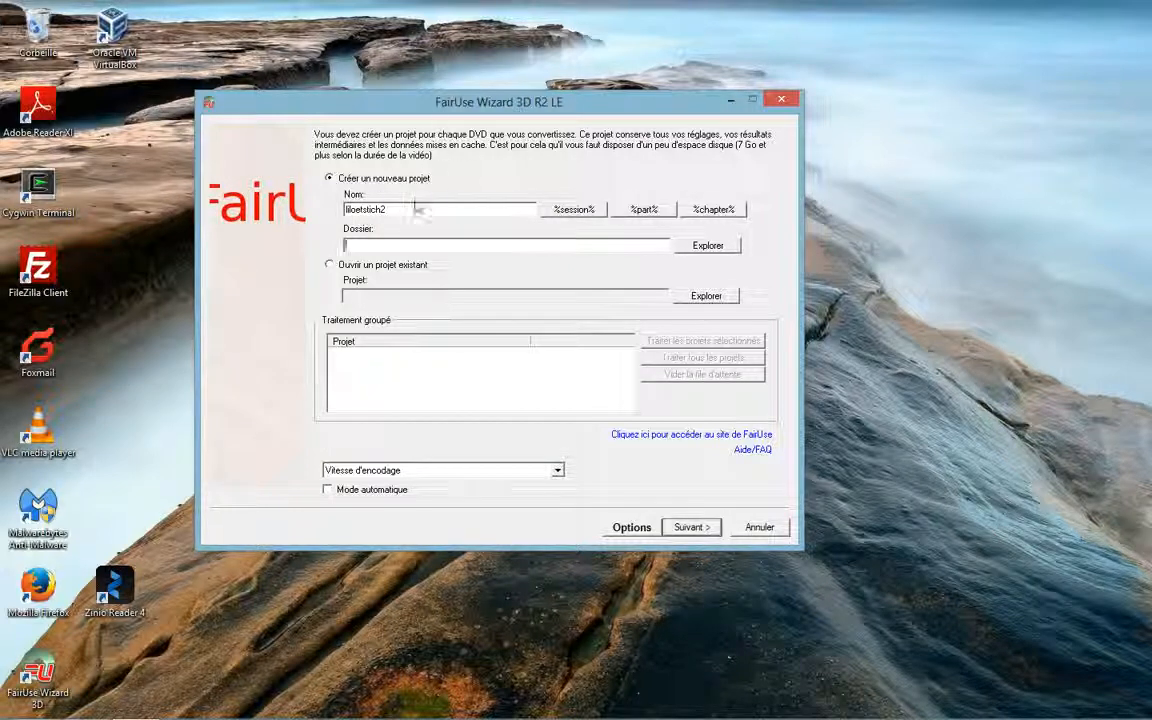
text(d:\copied\)
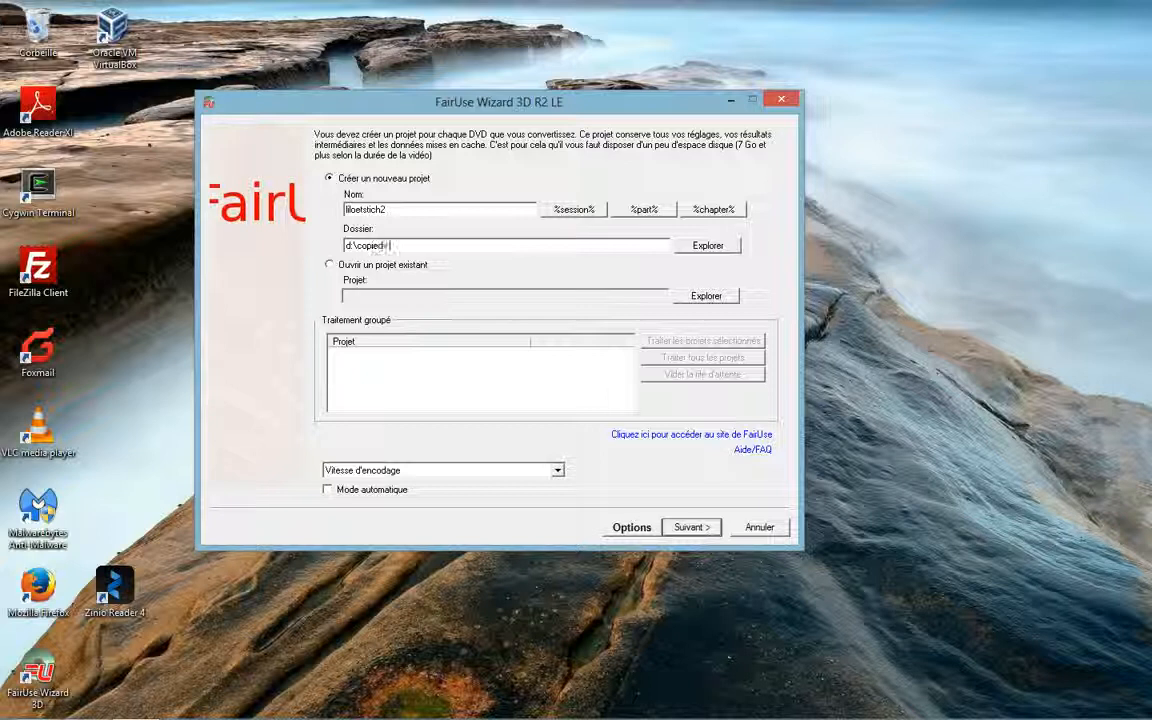
text(vd)
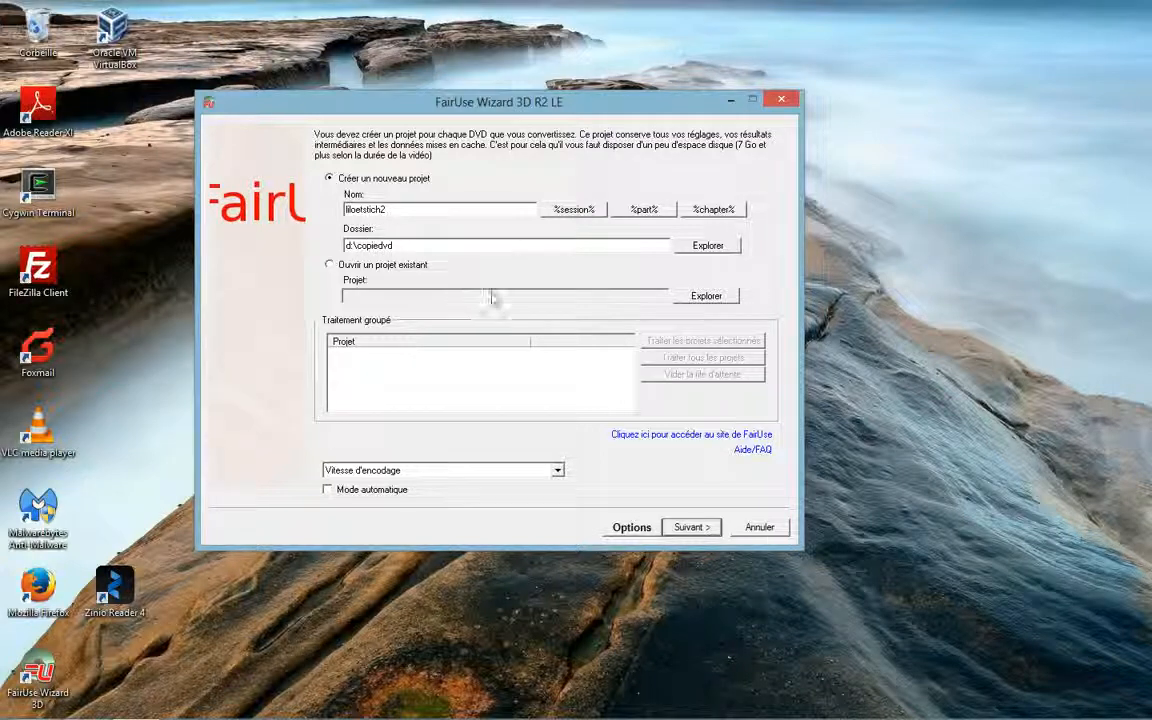
- In the encoding options, choose x264 as the video codec and return to the project setup
click(633, 528)
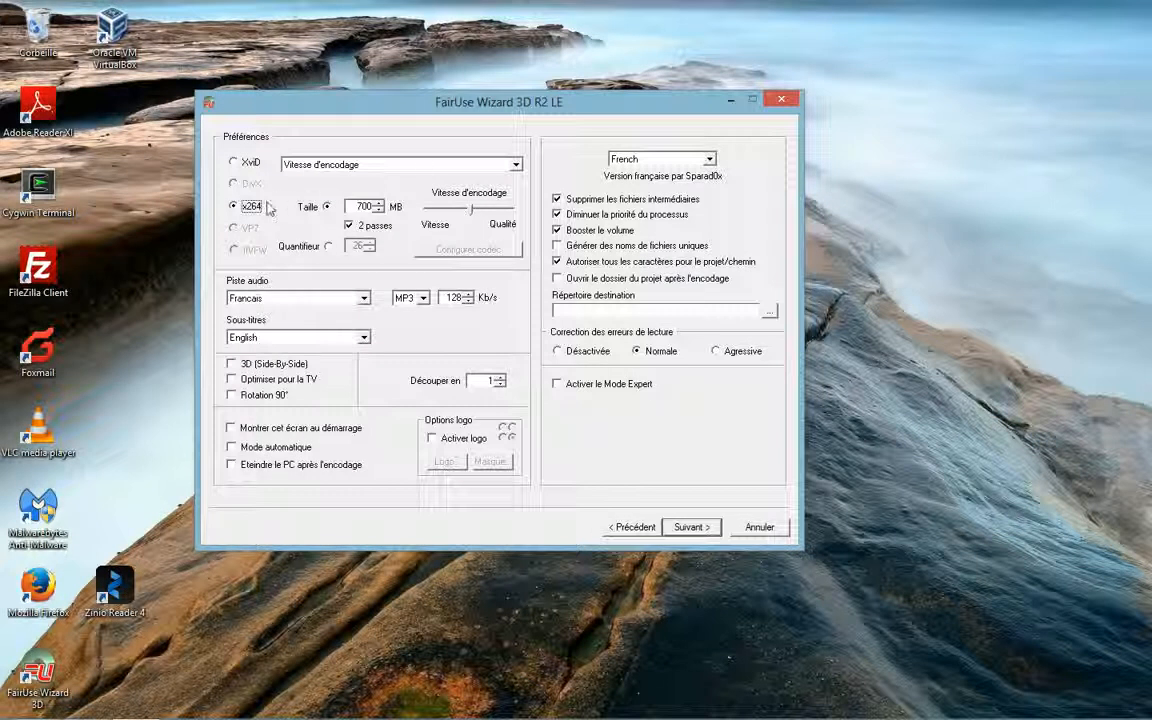
click(238, 162)
click(234, 206)
click(676, 527)
- Use DVD drive G: as the conversion source and cache only chain 23 in multisession mode
click(676, 528)
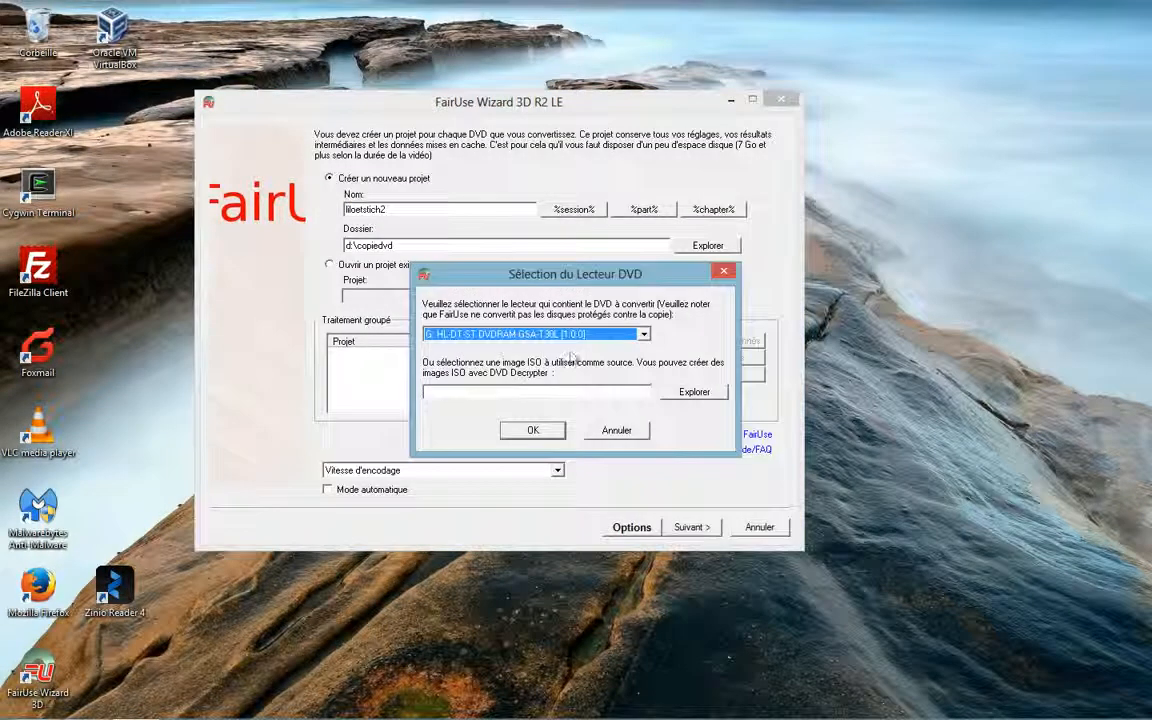
click(549, 336)
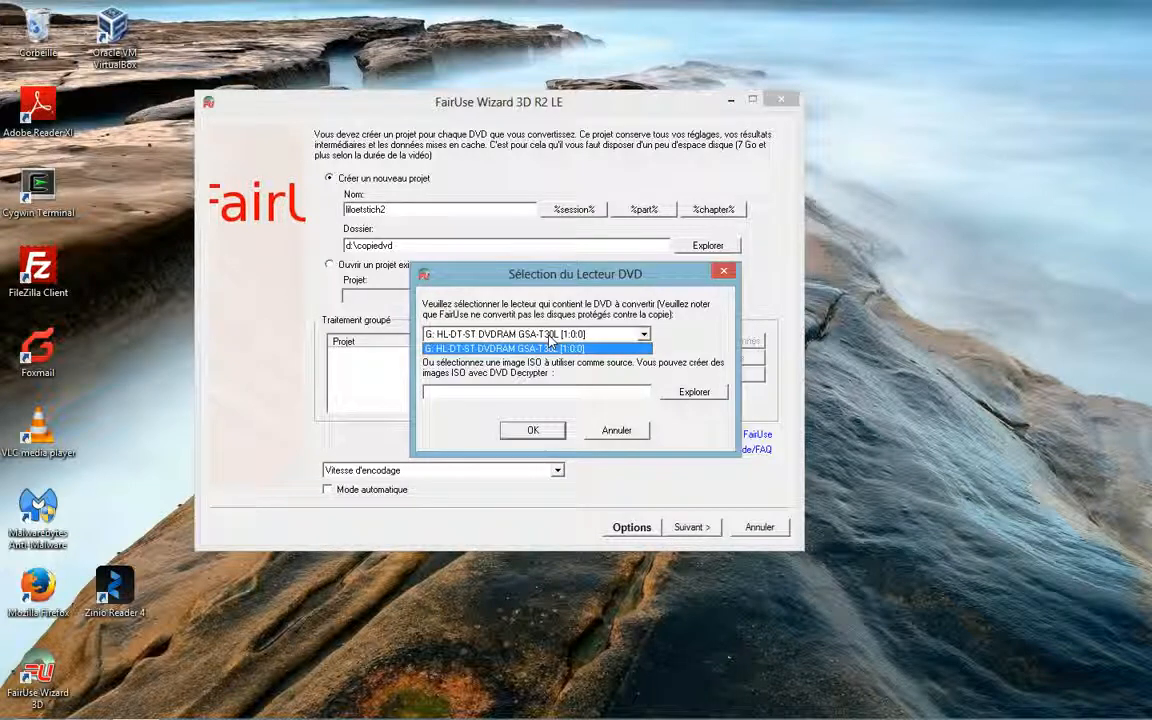
click(549, 340)
click(549, 340)
click(448, 352)
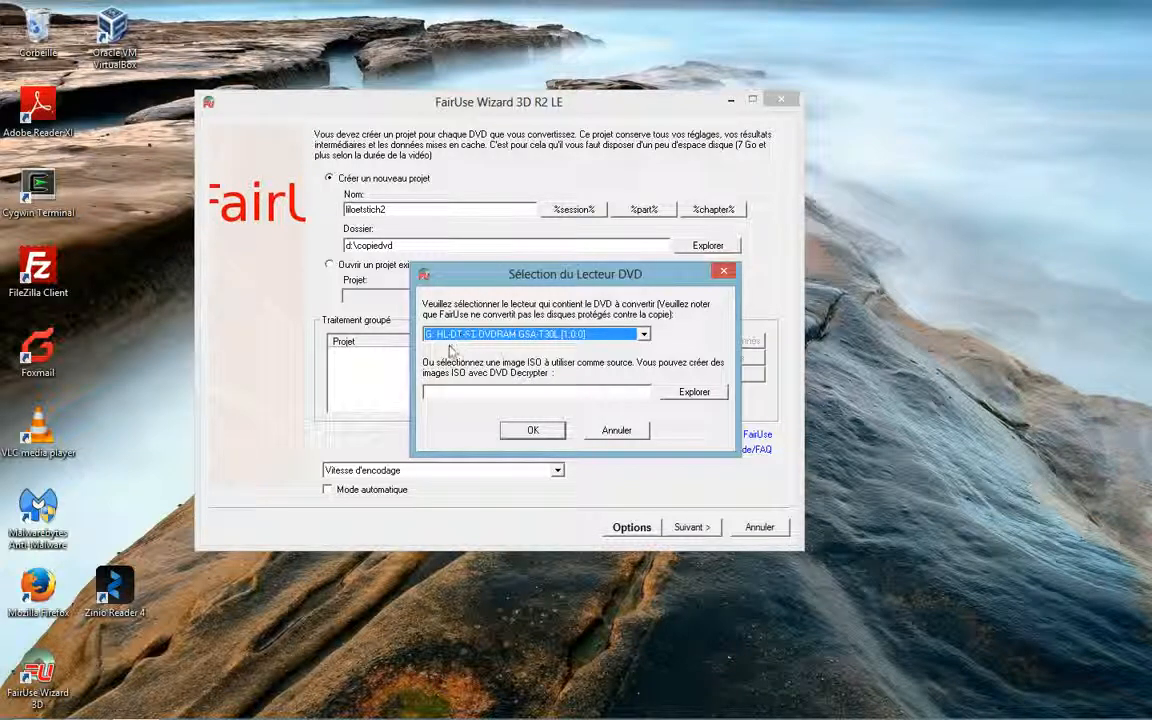
click(476, 331)
click(477, 334)
click(533, 437)
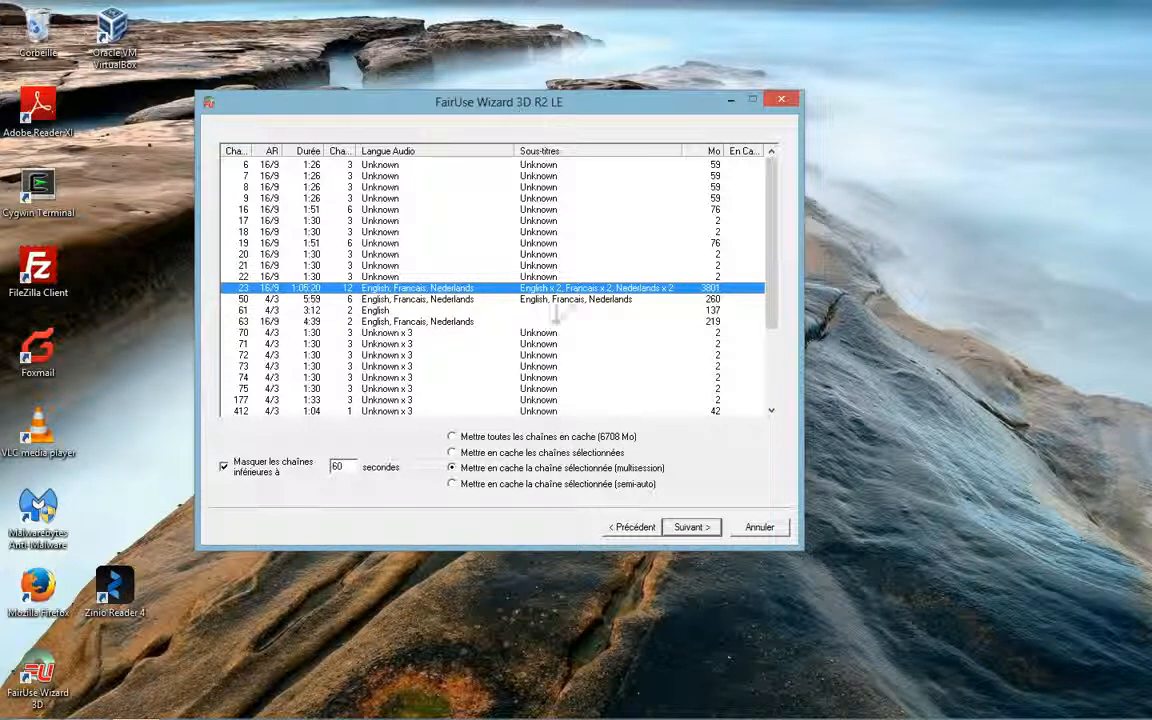
click(688, 527)
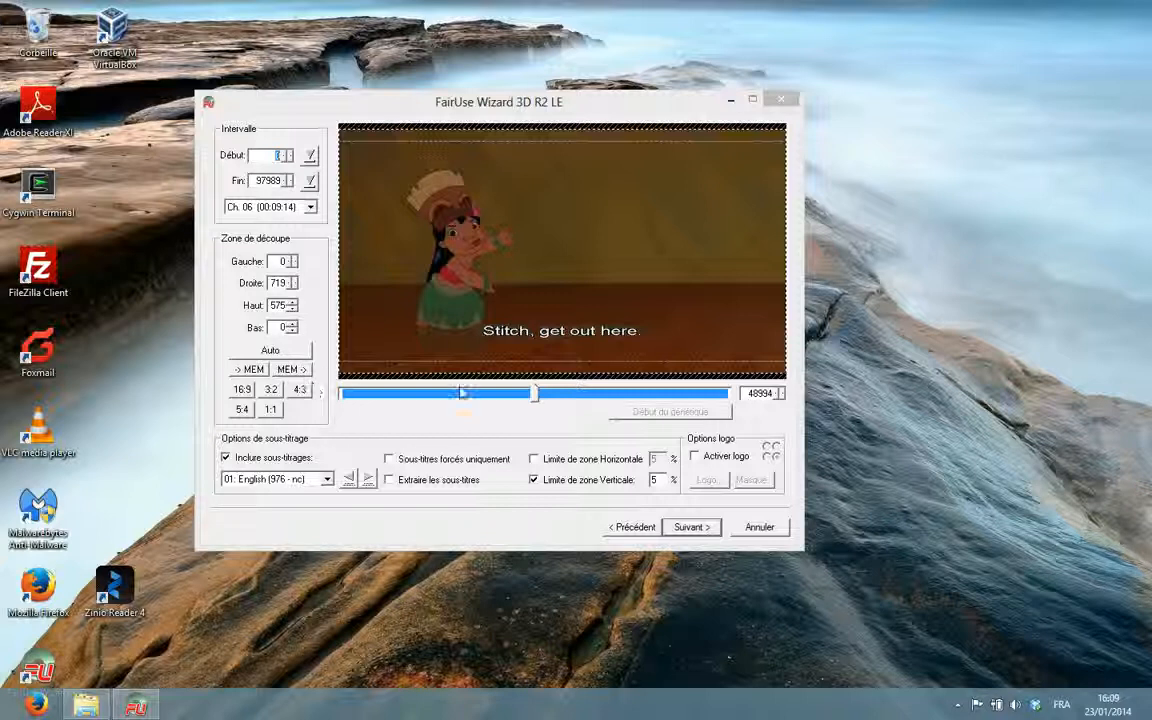
- Preview the video at about frame 17244, exclude subtitles from the conversion, and continue to the frame combination settings
drag(532, 400, 411, 406)
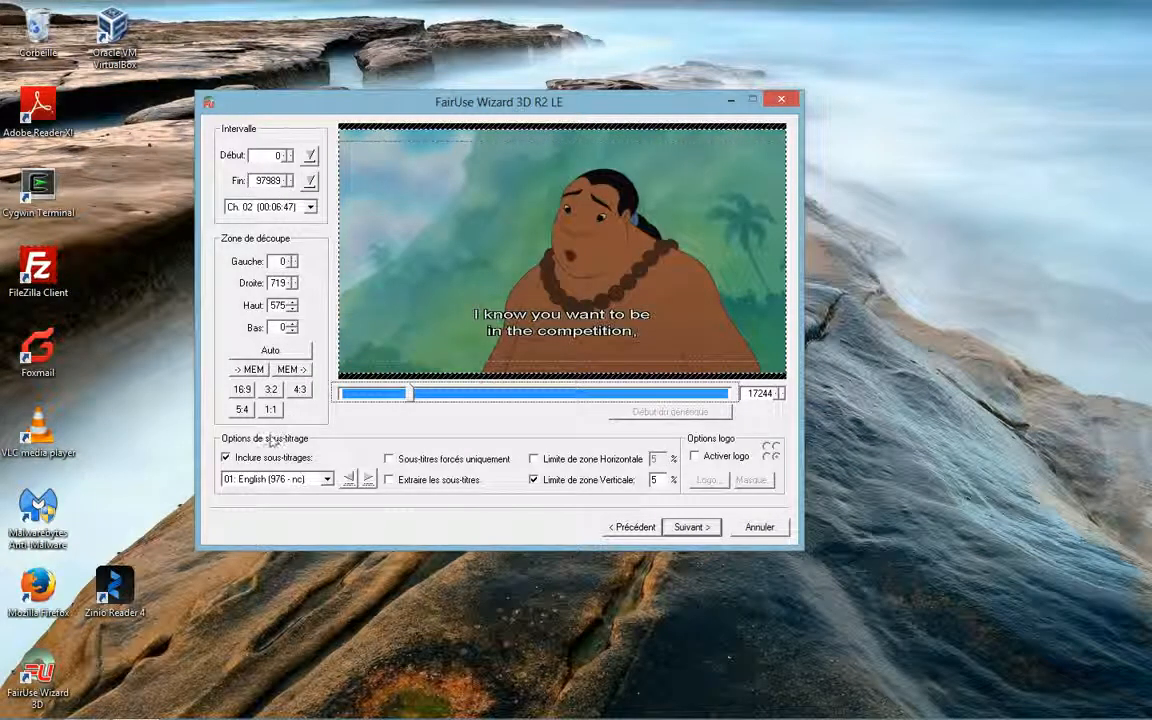
click(227, 459)
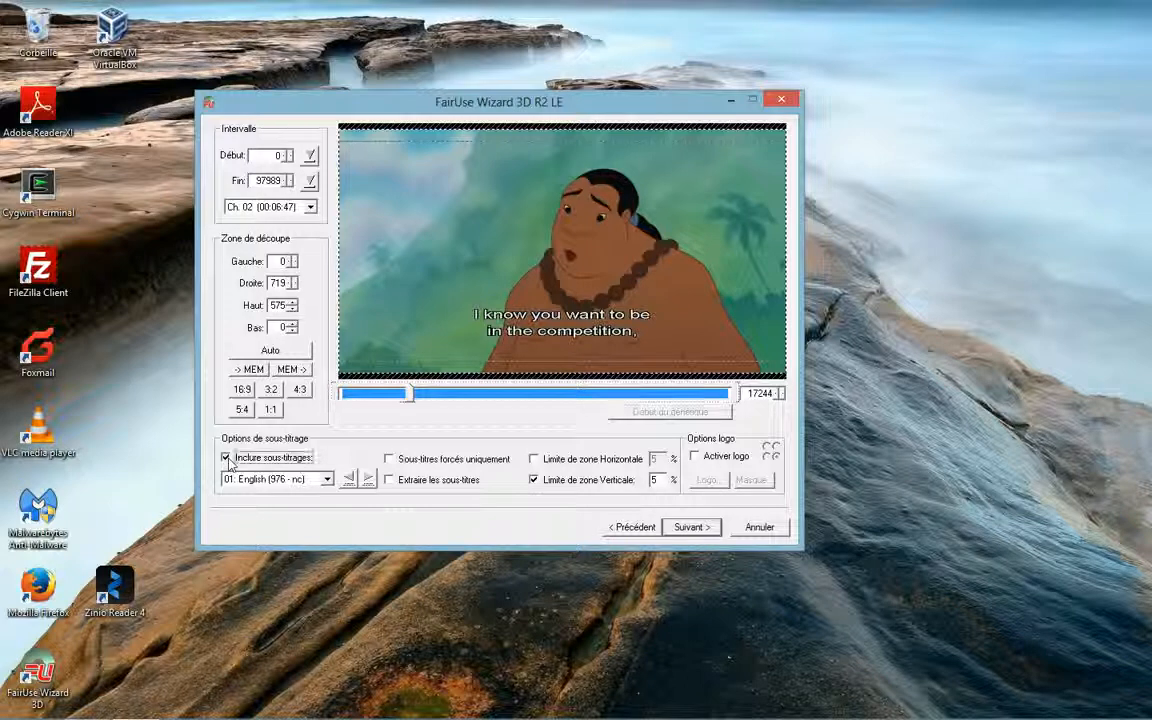
click(229, 460)
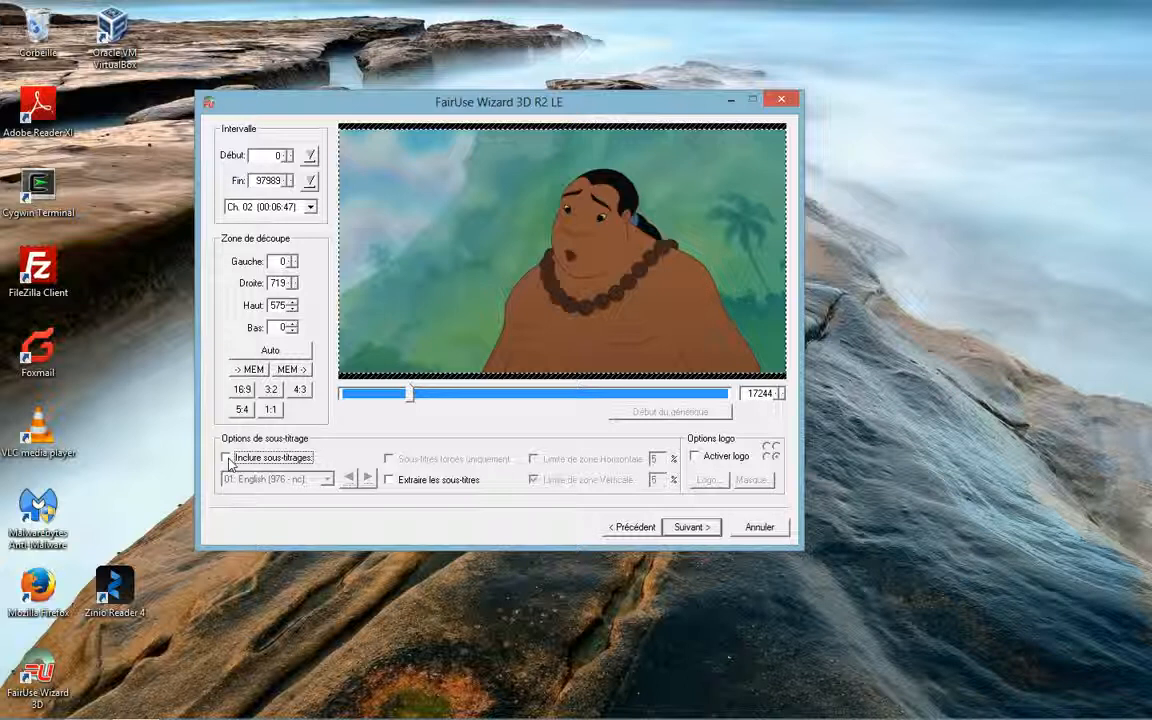
click(227, 459)
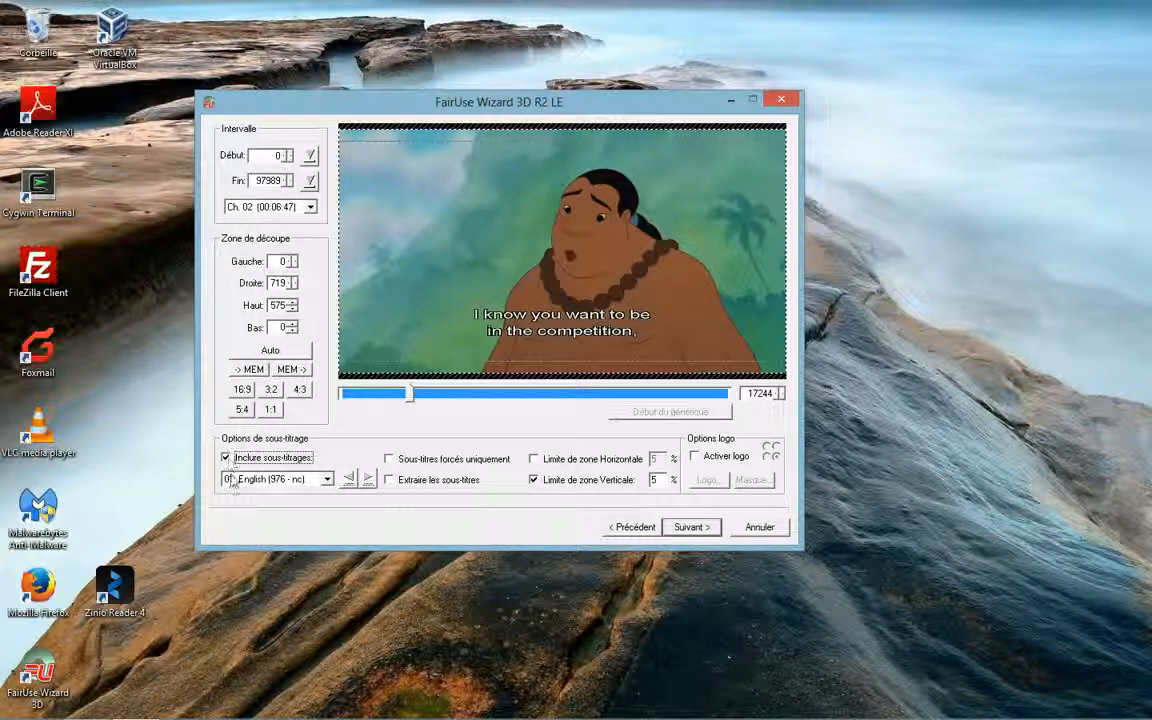
click(237, 483)
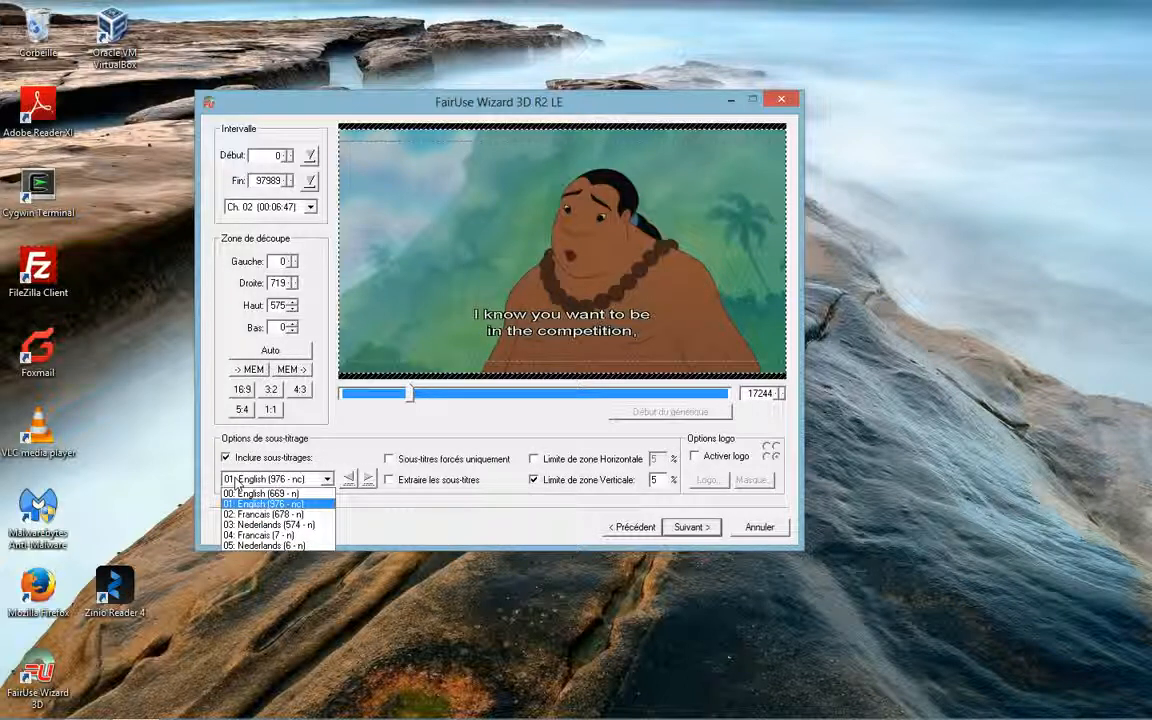
click(236, 482)
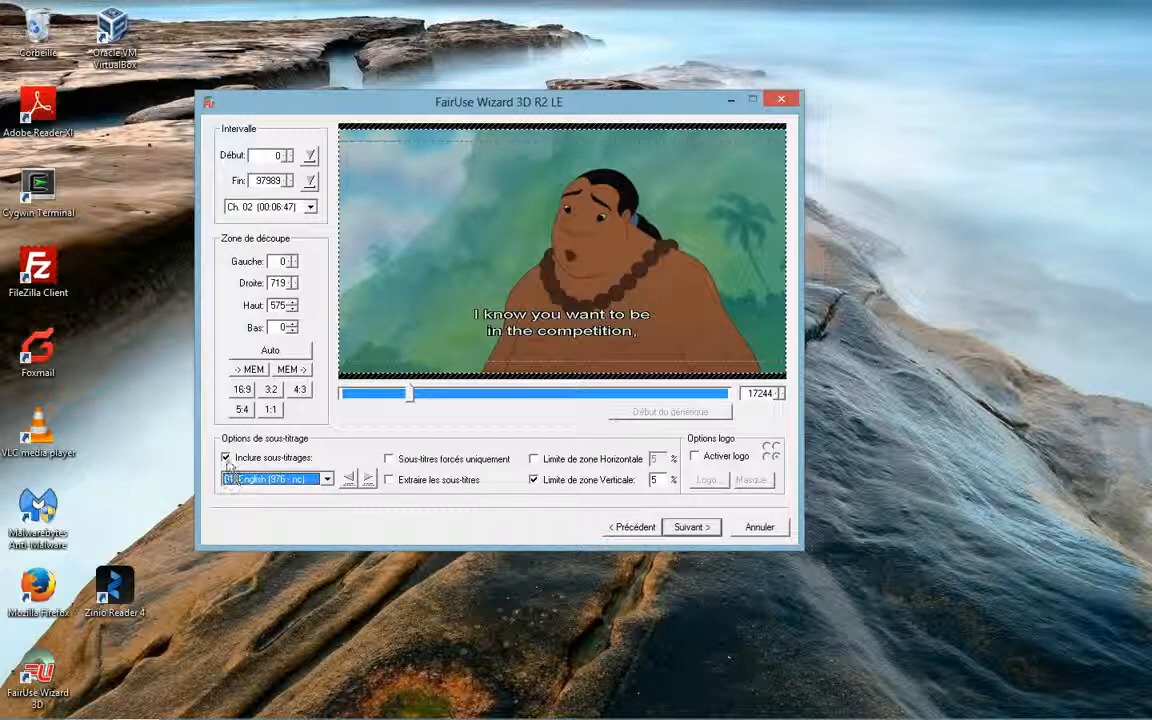
click(227, 459)
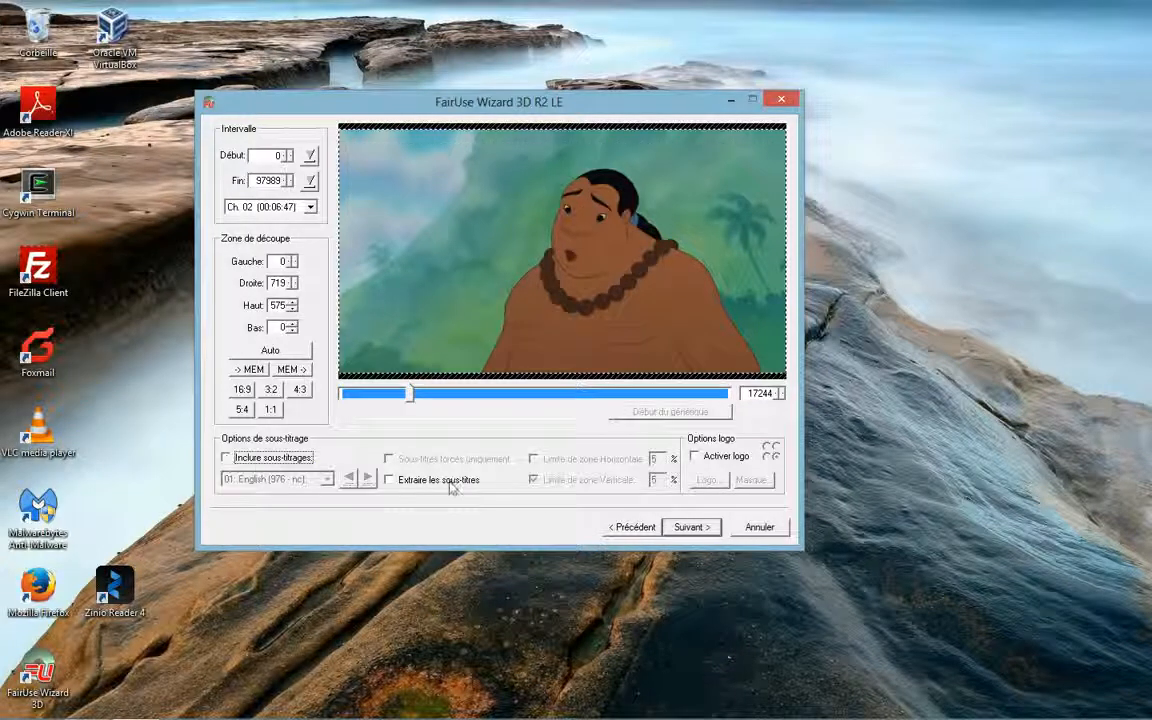
click(690, 527)
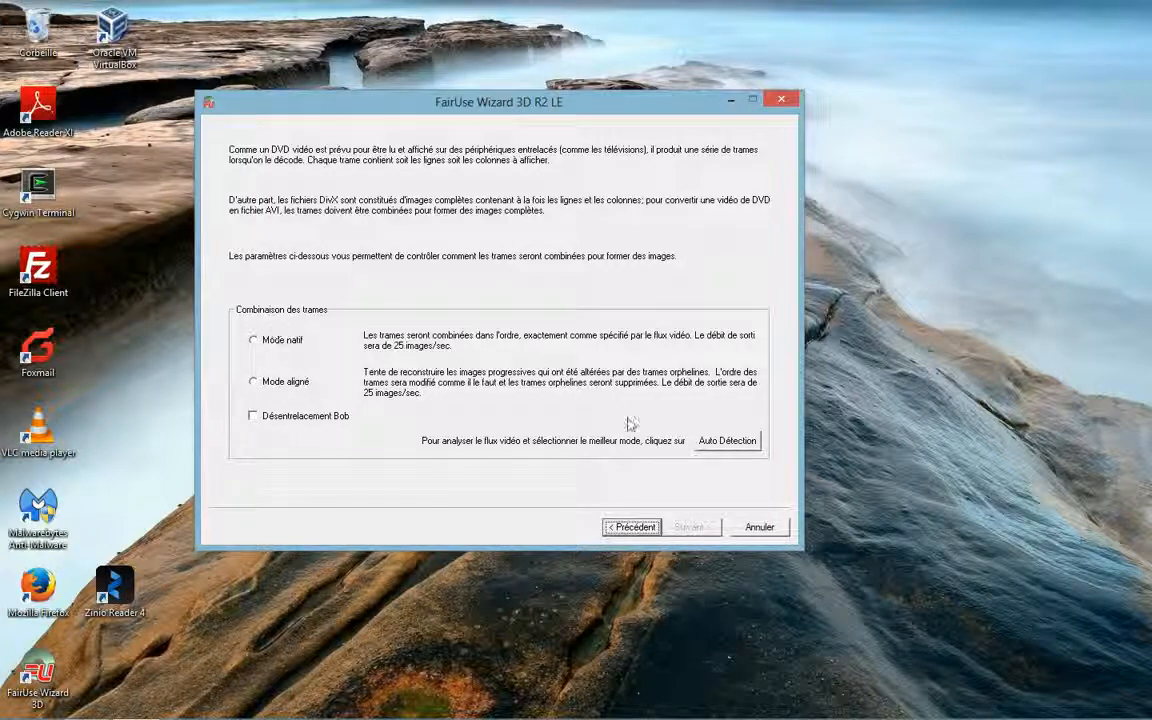
- Auto-detect the frame combination mode, and start the conversion with the proposed video, audio and resolution settings
click(728, 446)
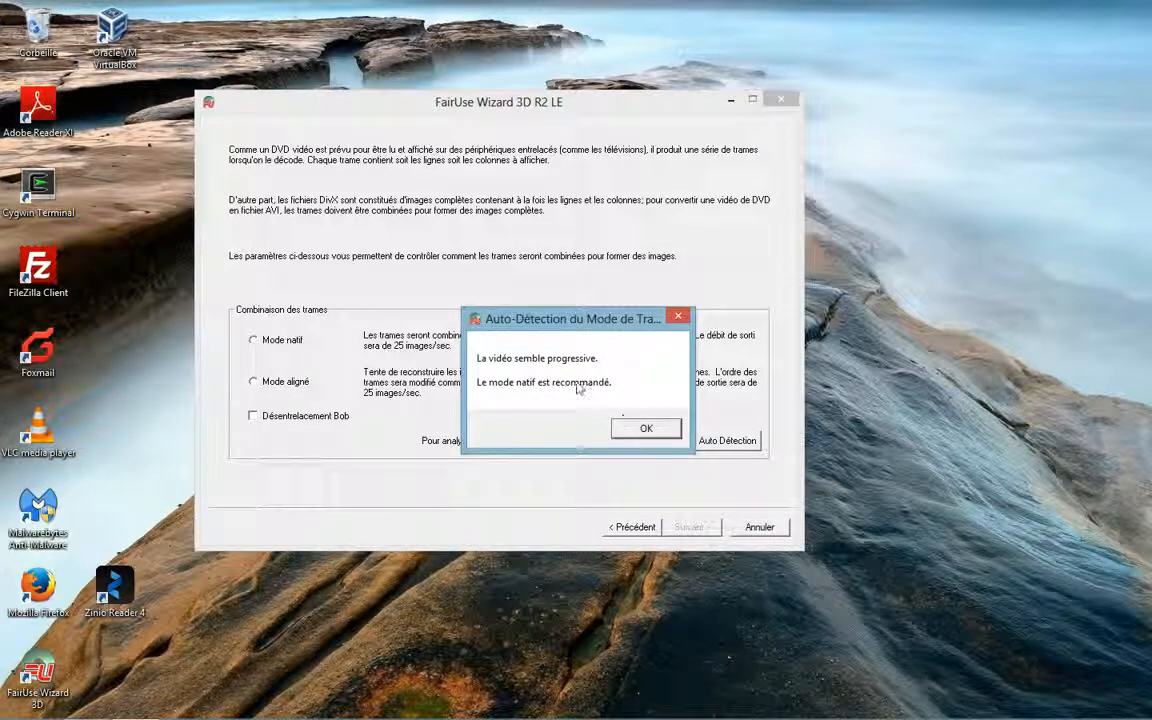
click(631, 430)
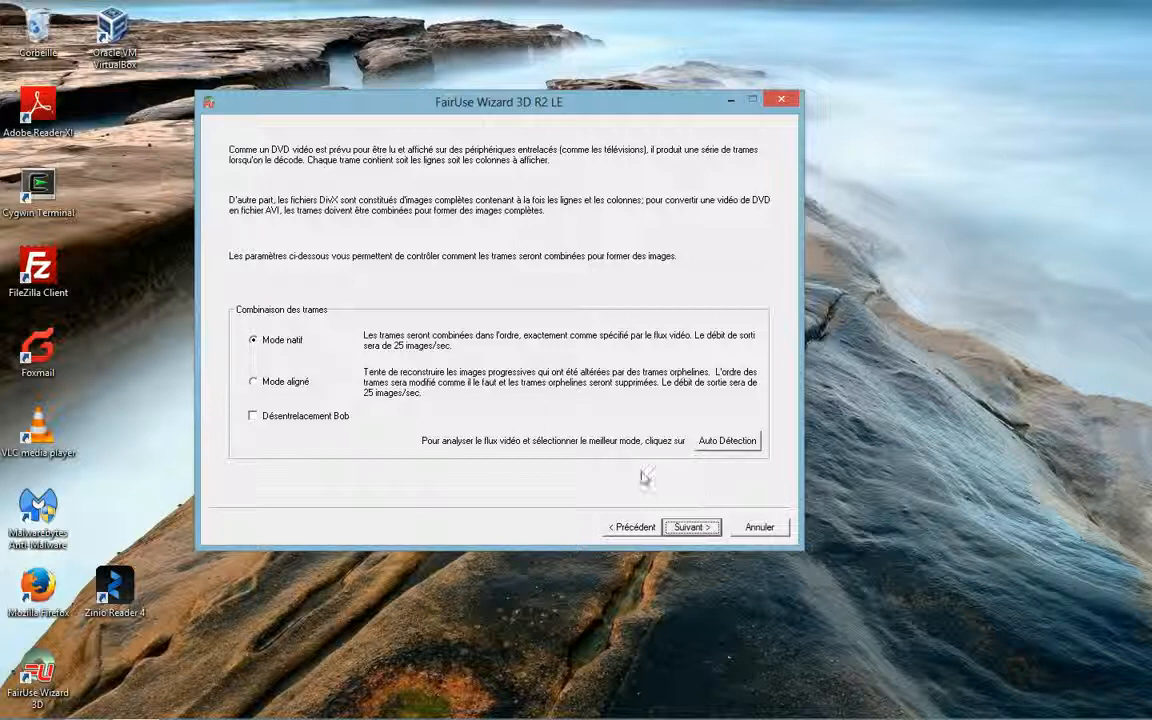
click(680, 528)
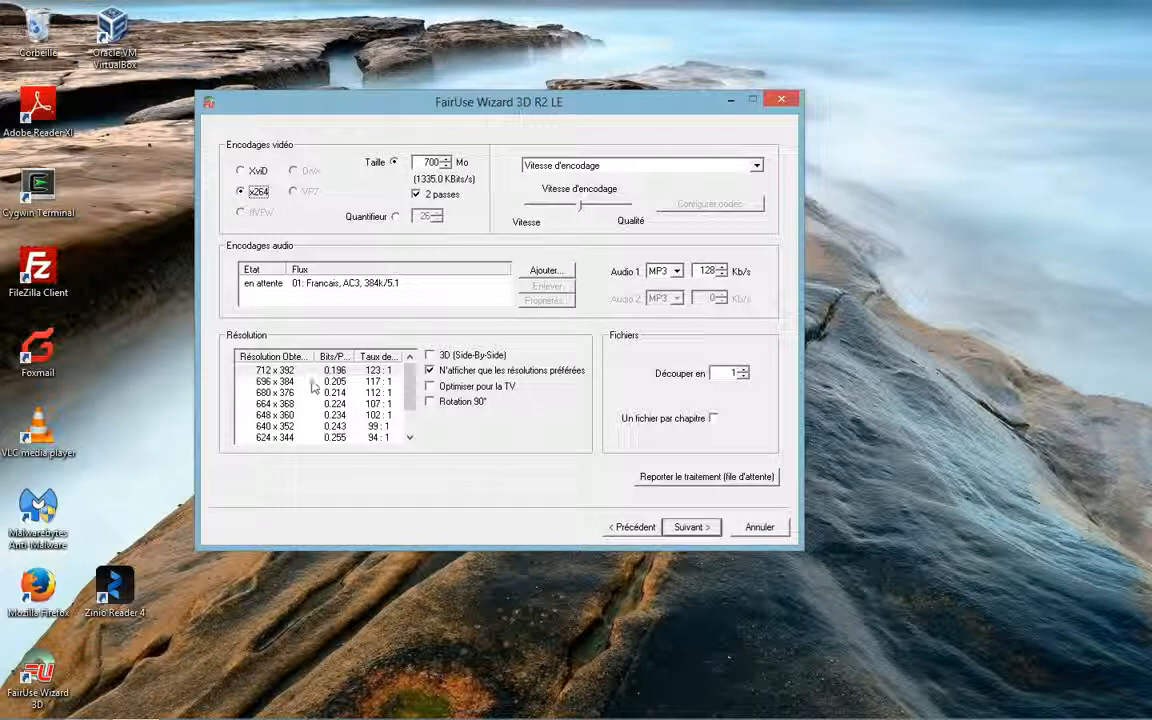
click(694, 531)
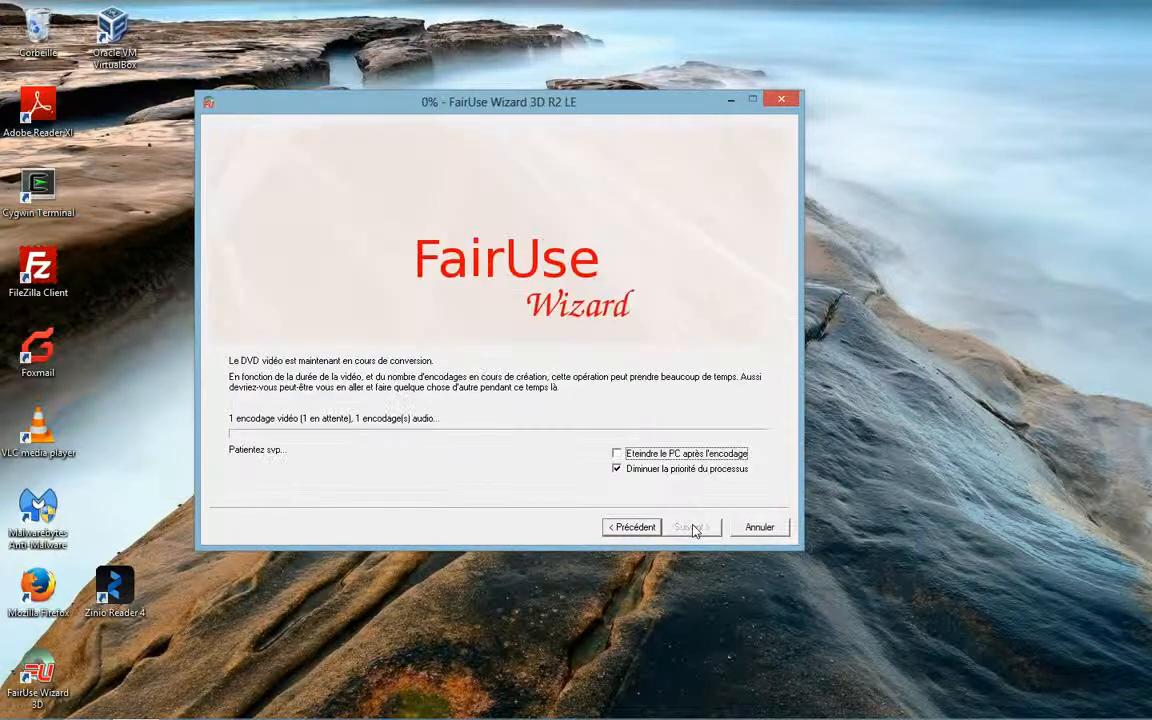